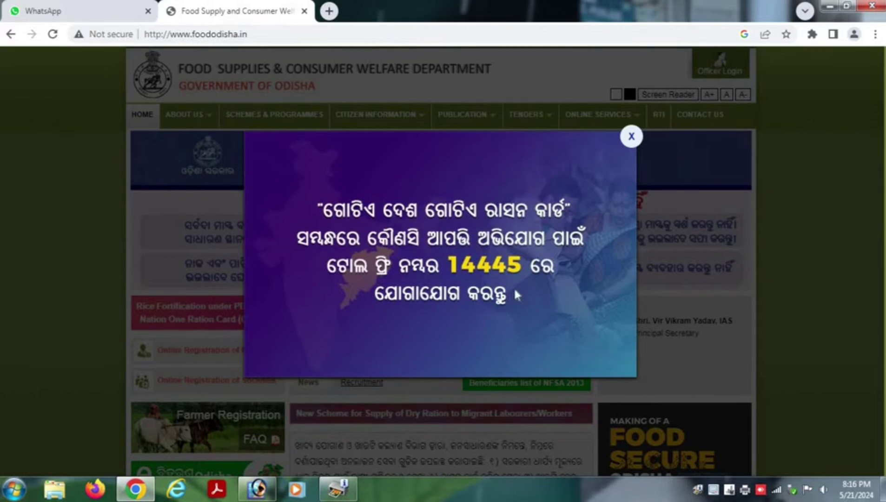
Close the homepage notice and open the online application services for the new scheme
{"action": "left_click", "coordinate": [632, 137]}
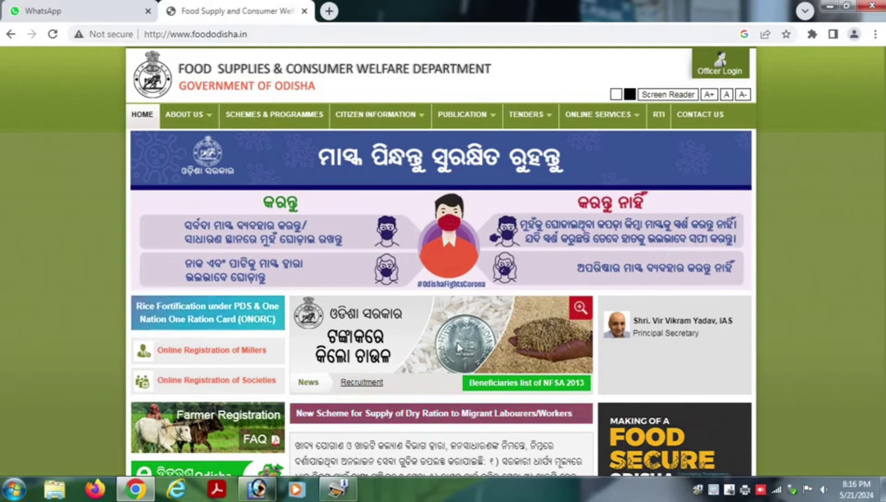
{"action": "scroll", "coordinate": [458, 348], "scroll_direction": "down", "scroll_amount": 1}
{"action": "scroll", "coordinate": [554, 331], "scroll_direction": "down", "scroll_amount": 1}
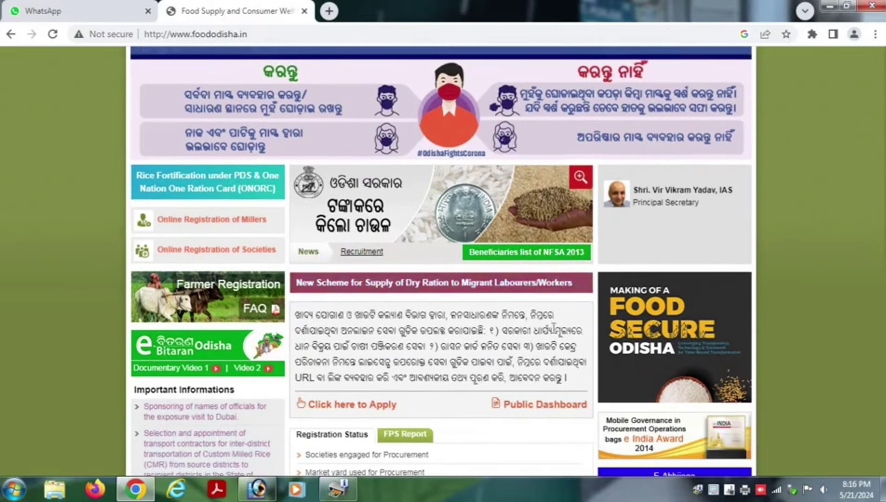
{"action": "left_click_drag", "start_coordinate": [295, 316], "coordinate": [573, 364]}
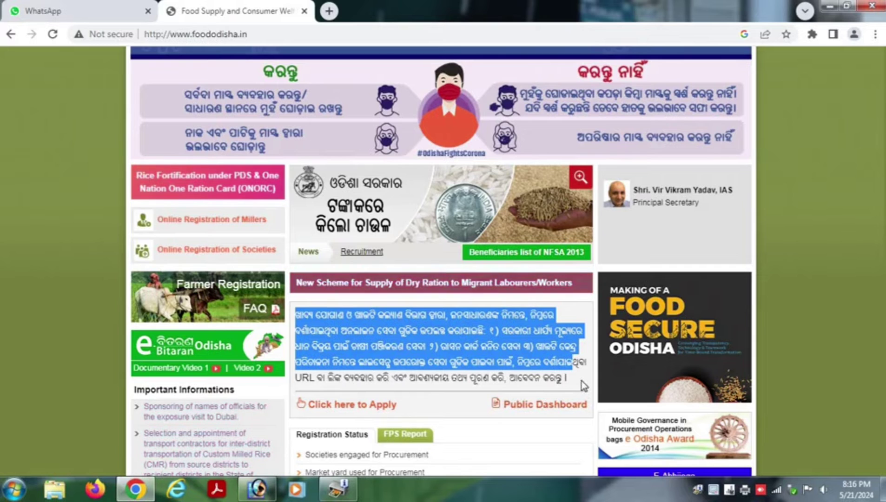
{"action": "left_click", "coordinate": [452, 394]}
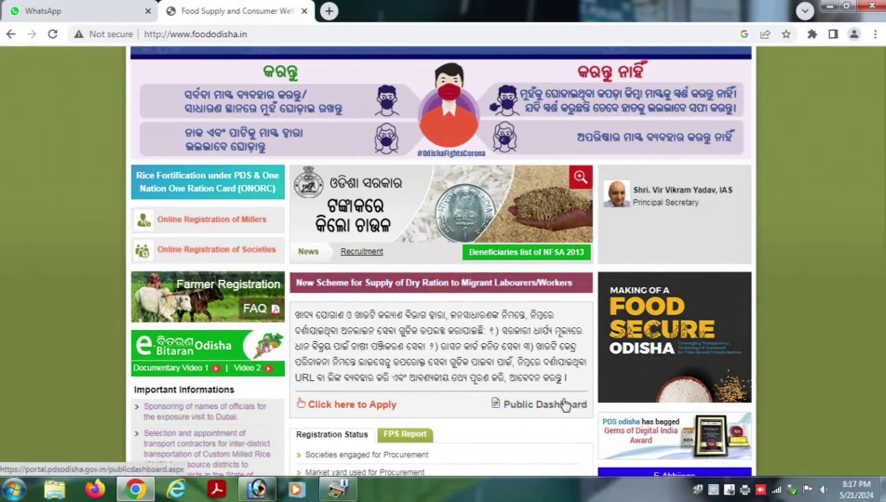
{"action": "left_click", "coordinate": [343, 407]}
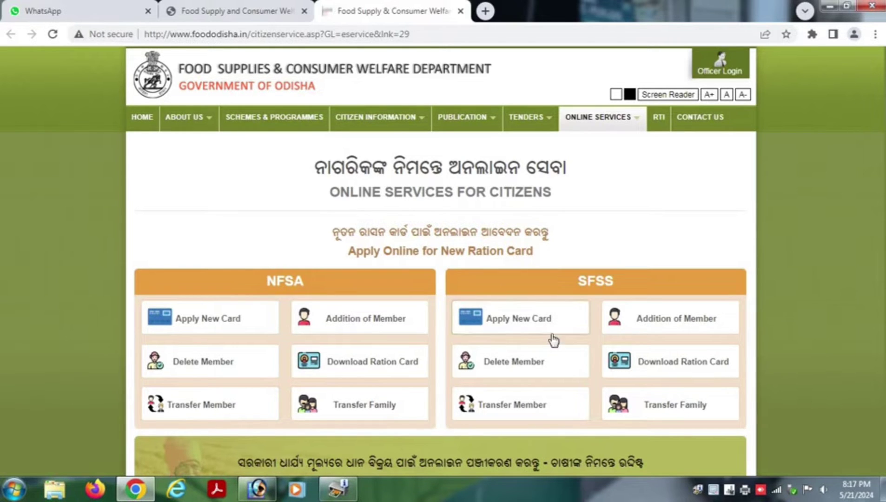
Look over the online services for citizens and open the new card application under SFSS
{"action": "scroll", "coordinate": [551, 340], "scroll_direction": "down", "scroll_amount": 3}
{"action": "scroll", "coordinate": [552, 340], "scroll_direction": "down", "scroll_amount": 2}
{"action": "scroll", "coordinate": [561, 378], "scroll_direction": "up", "scroll_amount": 2}
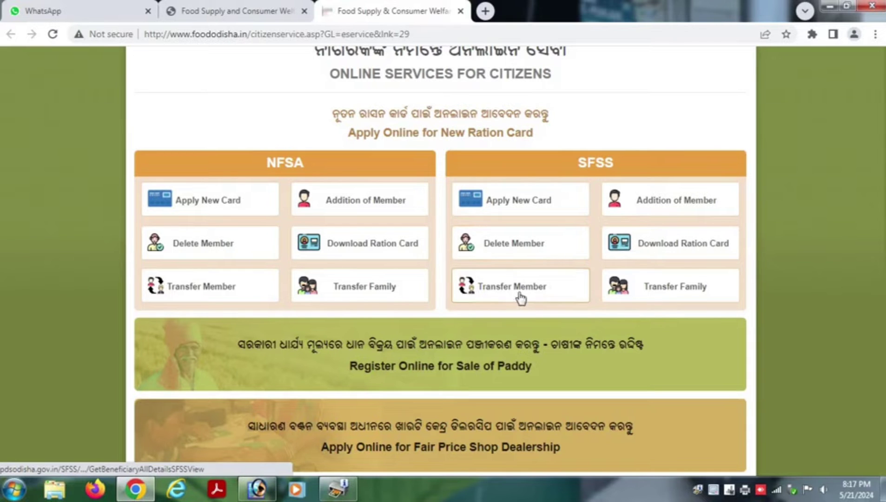
{"action": "left_click", "coordinate": [517, 205]}
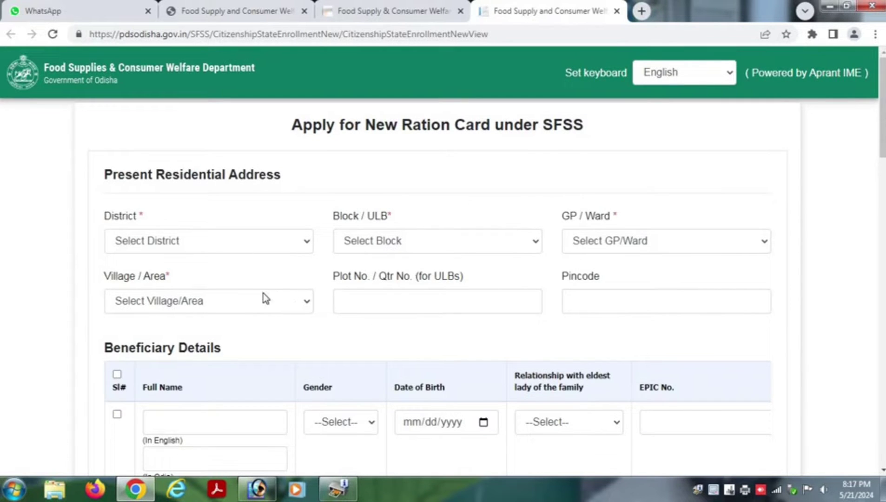
Set the present residential district to GAJAPATI and open its block choices
{"action": "left_click", "coordinate": [185, 241]}
{"action": "scroll", "coordinate": [193, 164], "scroll_direction": "down", "scroll_amount": 5}
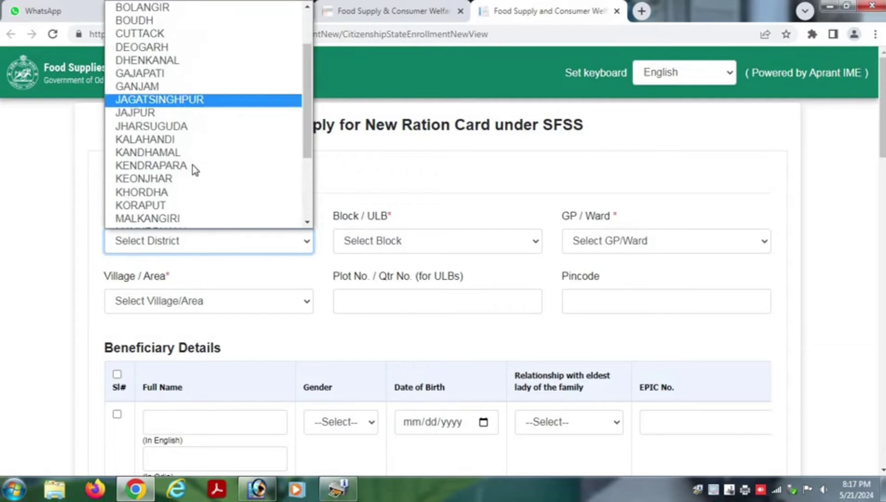
{"action": "left_click", "coordinate": [419, 218]}
{"action": "left_click", "coordinate": [406, 241]}
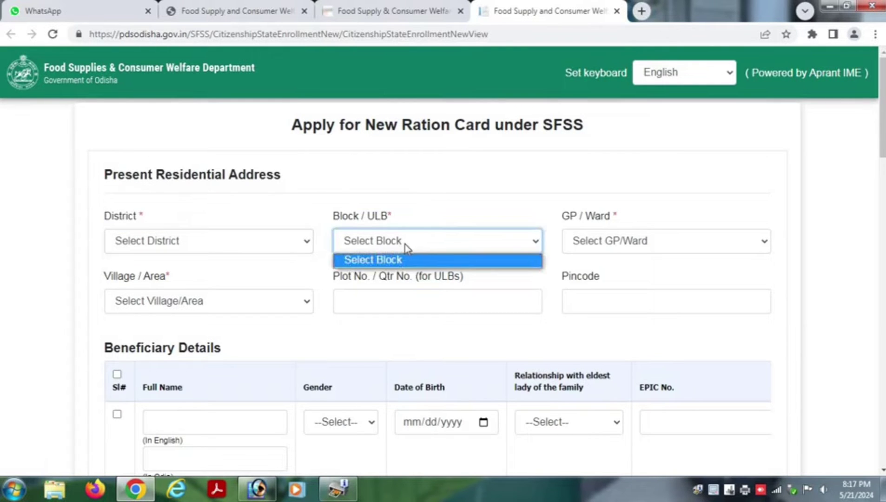
{"action": "left_click", "coordinate": [219, 238]}
{"action": "scroll", "coordinate": [193, 177], "scroll_direction": "down", "scroll_amount": 1}
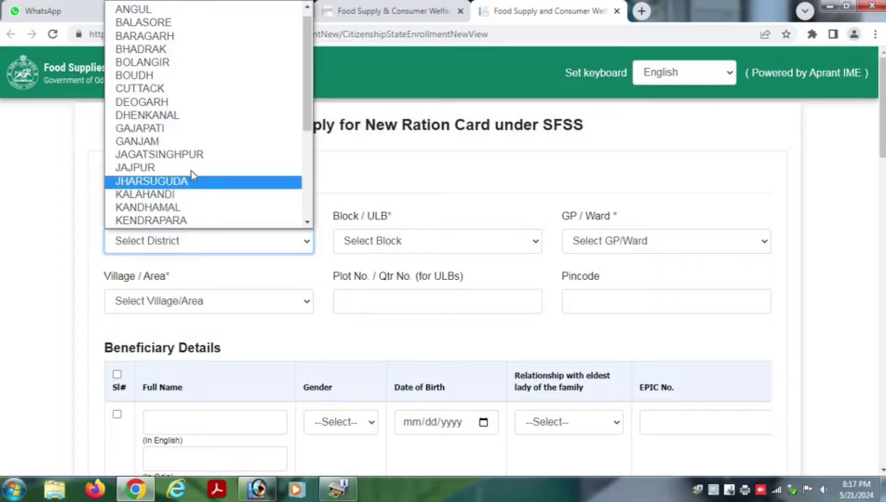
{"action": "left_click", "coordinate": [155, 131]}
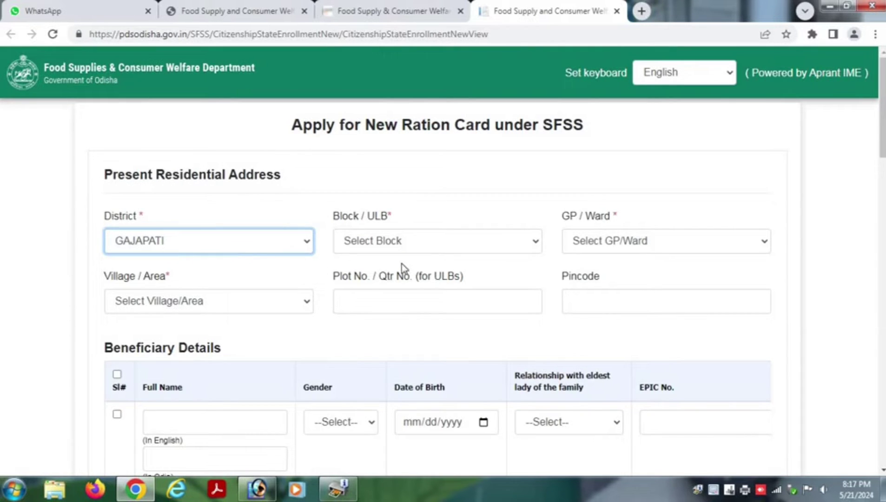
{"action": "left_click", "coordinate": [432, 247]}
{"action": "left_click", "coordinate": [425, 246]}
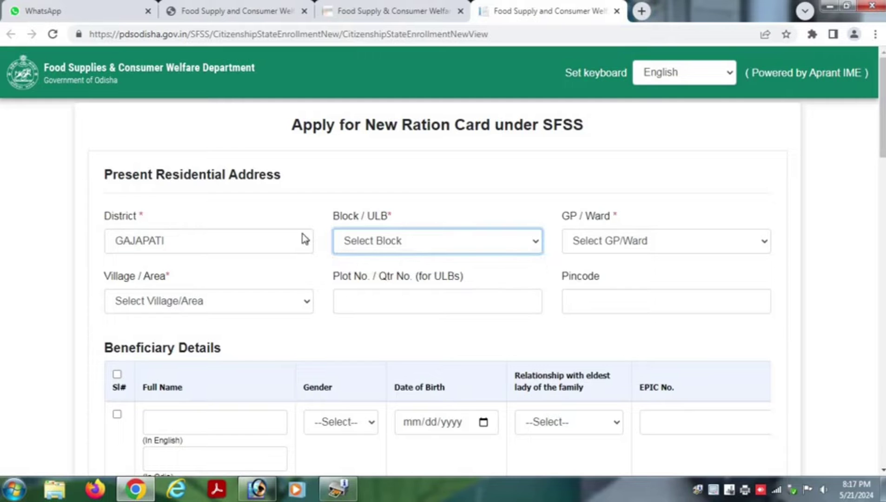
Set the residential district to JAJPUR and the block to VYASANAGAR MPL
{"action": "left_click", "coordinate": [222, 239]}
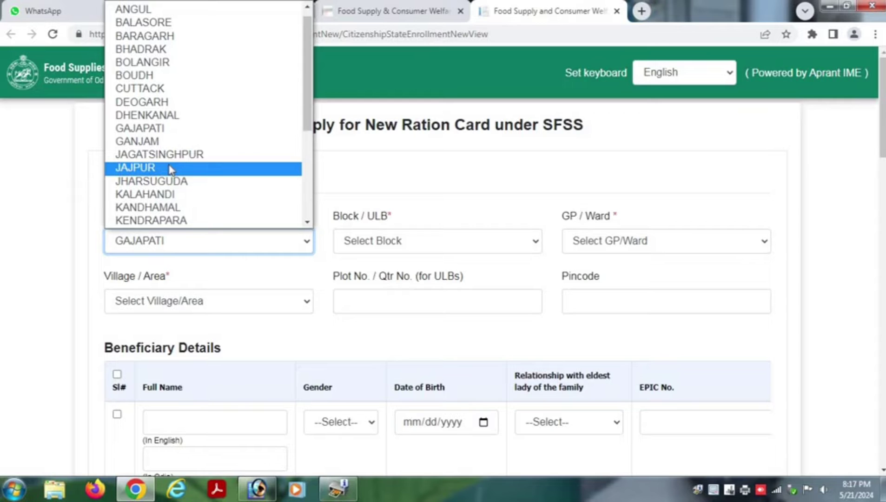
{"action": "left_click", "coordinate": [169, 168]}
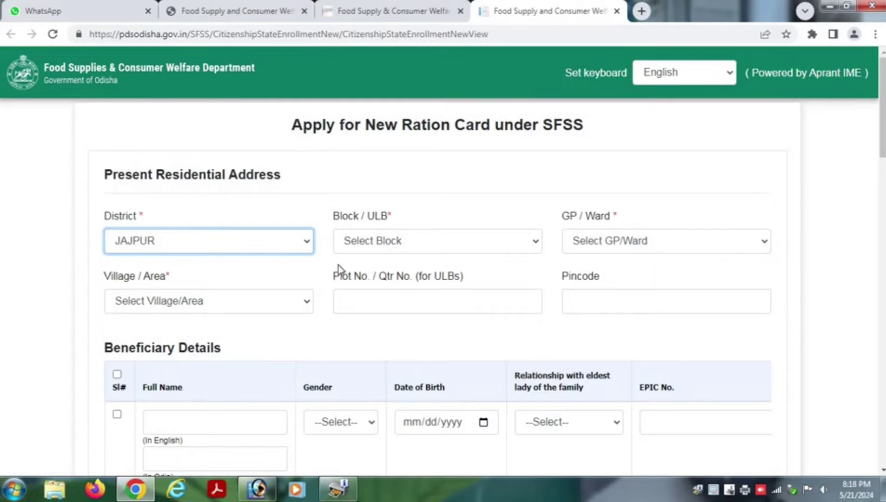
{"action": "left_click", "coordinate": [415, 240]}
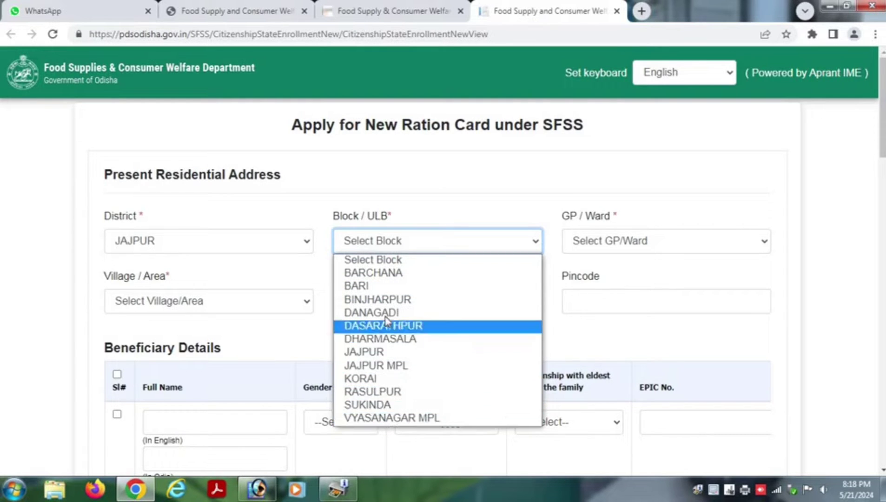
{"action": "left_click", "coordinate": [390, 420]}
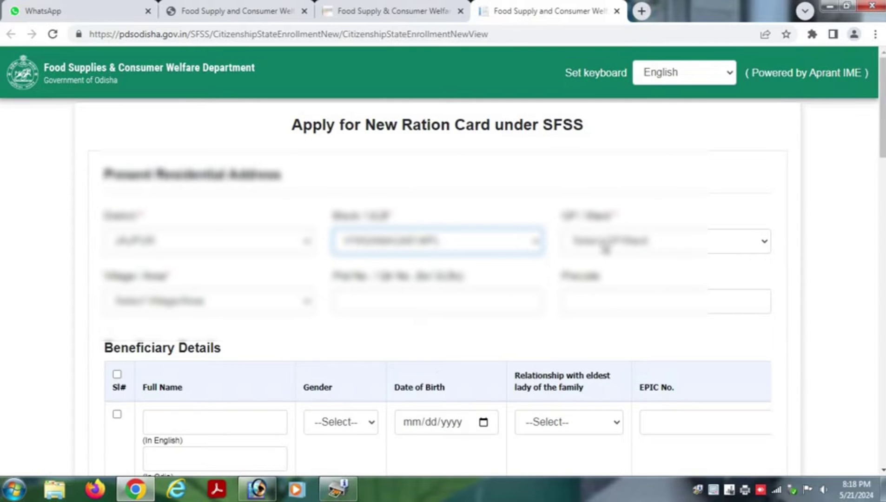
Set the residential address's GP / Ward to WARD 18
{"action": "left_click", "coordinate": [604, 243]}
{"action": "scroll", "coordinate": [625, 140], "scroll_direction": "down", "scroll_amount": 4}
{"action": "scroll", "coordinate": [625, 141], "scroll_direction": "up", "scroll_amount": 4}
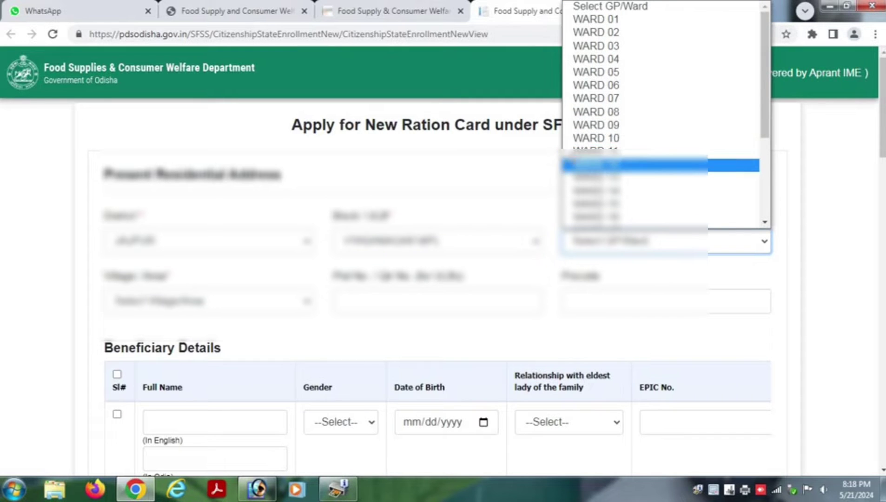
{"action": "scroll", "coordinate": [606, 123], "scroll_direction": "down", "scroll_amount": 1}
{"action": "scroll", "coordinate": [605, 123], "scroll_direction": "down", "scroll_amount": 3}
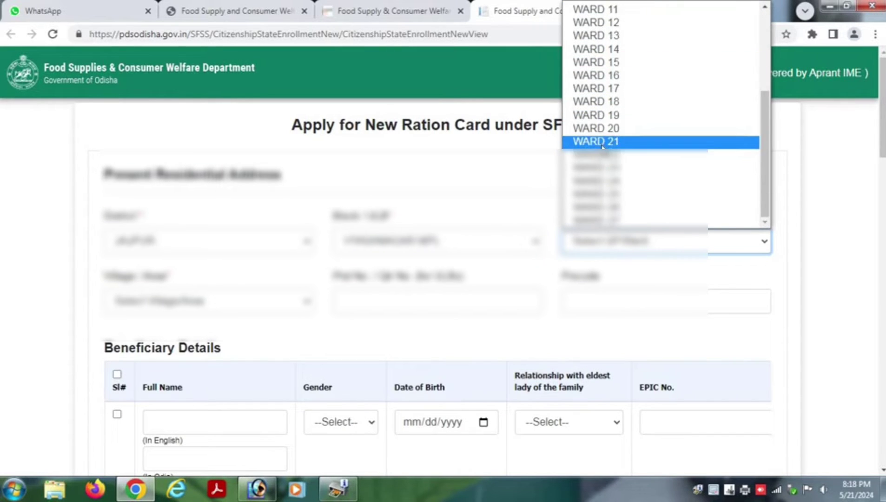
{"action": "left_click", "coordinate": [596, 102]}
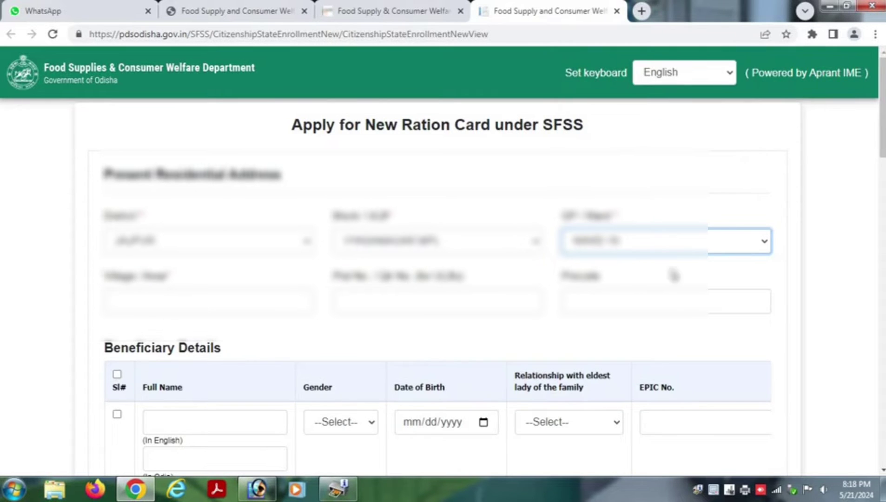
Go through the village or area, plot number and pincode fields of the residential address
{"action": "left_click", "coordinate": [138, 305]}
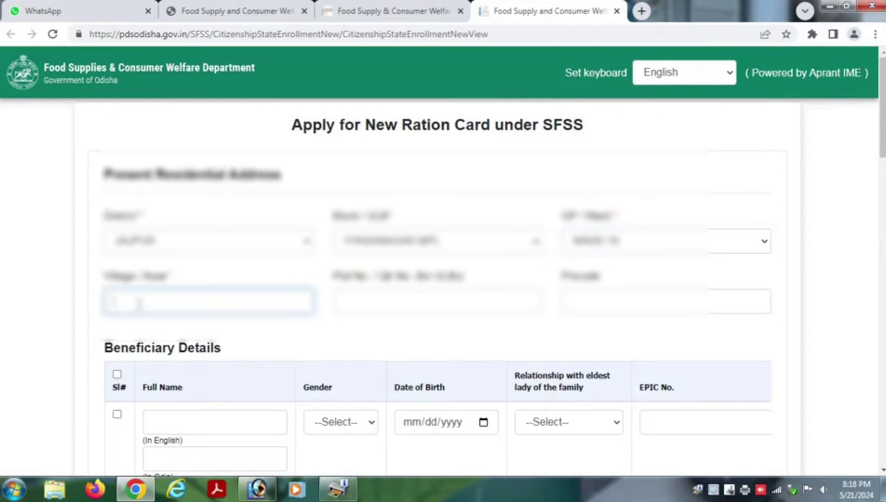
{"action": "left_click", "coordinate": [384, 301]}
{"action": "left_click", "coordinate": [611, 302]}
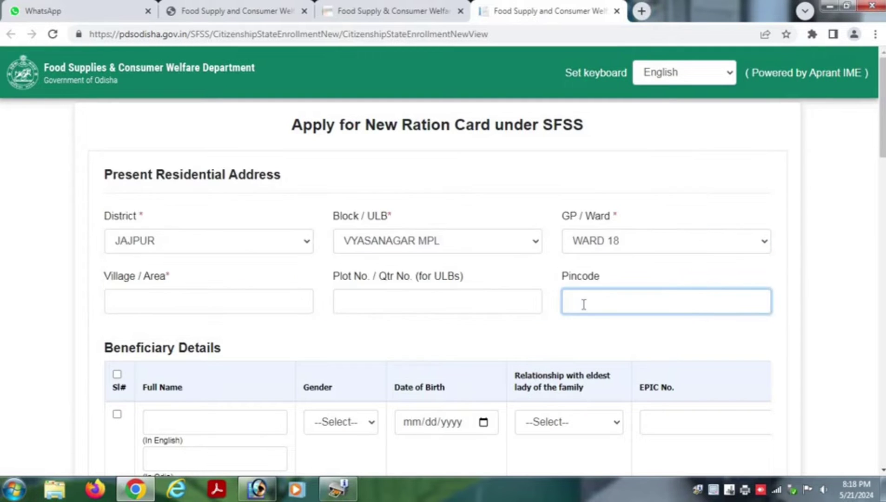
Include the first beneficiary row, enter F as its English full name and check the gender options
{"action": "scroll", "coordinate": [324, 309], "scroll_direction": "down", "scroll_amount": 3}
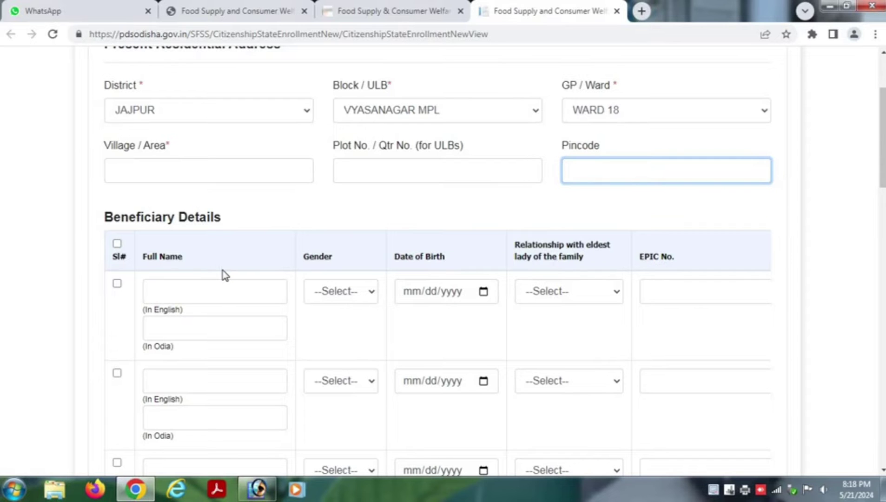
{"action": "left_click", "coordinate": [116, 284]}
{"action": "left_click", "coordinate": [179, 294]}
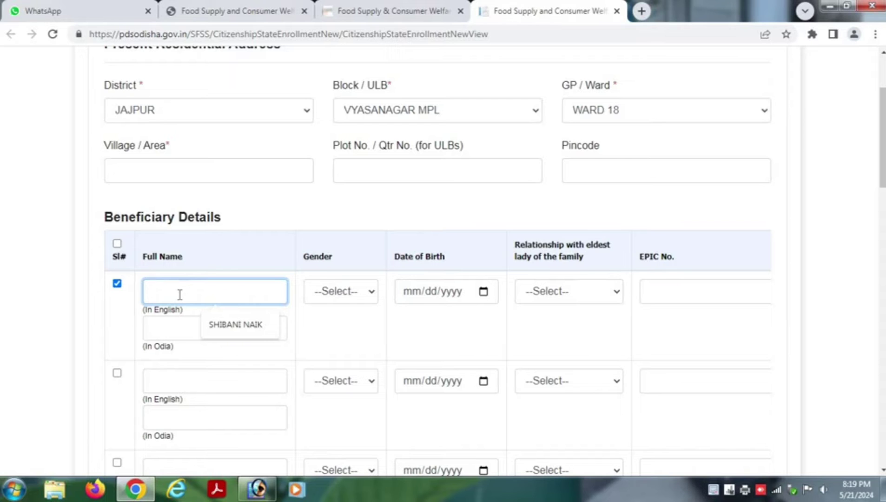
{"action": "type", "text": "F"}
{"action": "left_click", "coordinate": [371, 292]}
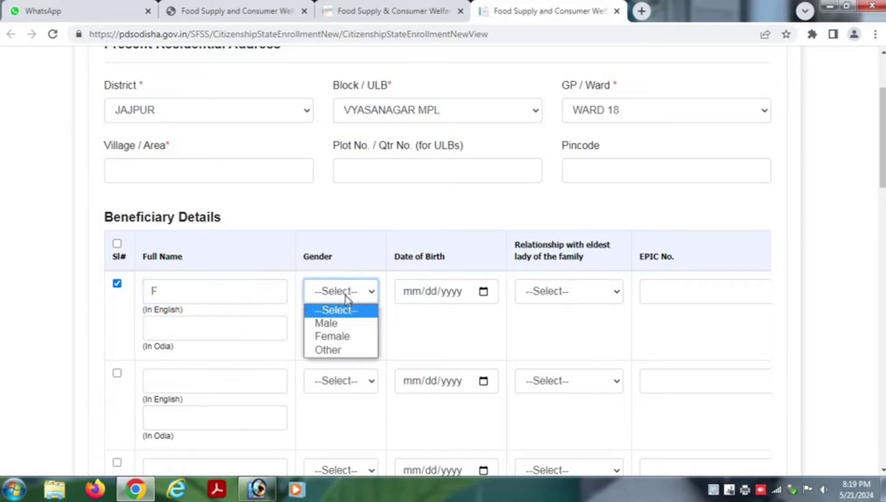
{"action": "left_click", "coordinate": [460, 312]}
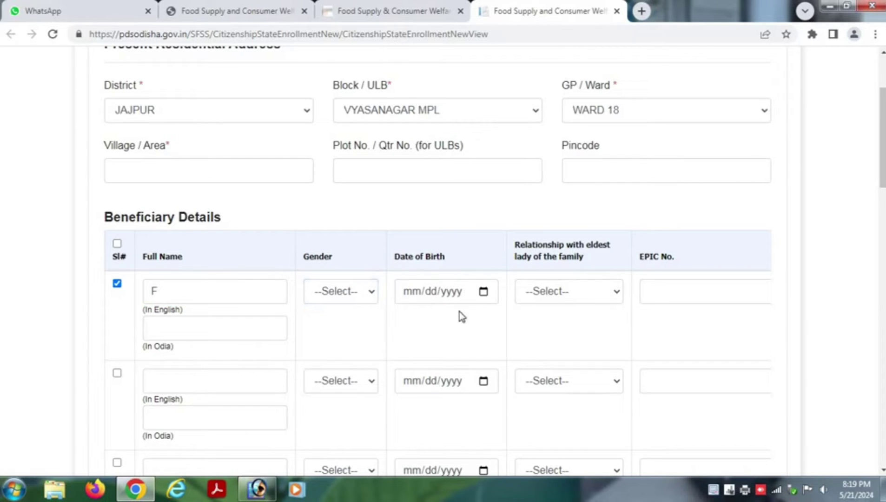
Pick a date of birth for the first beneficiary from the calendar
{"action": "left_click", "coordinate": [484, 292]}
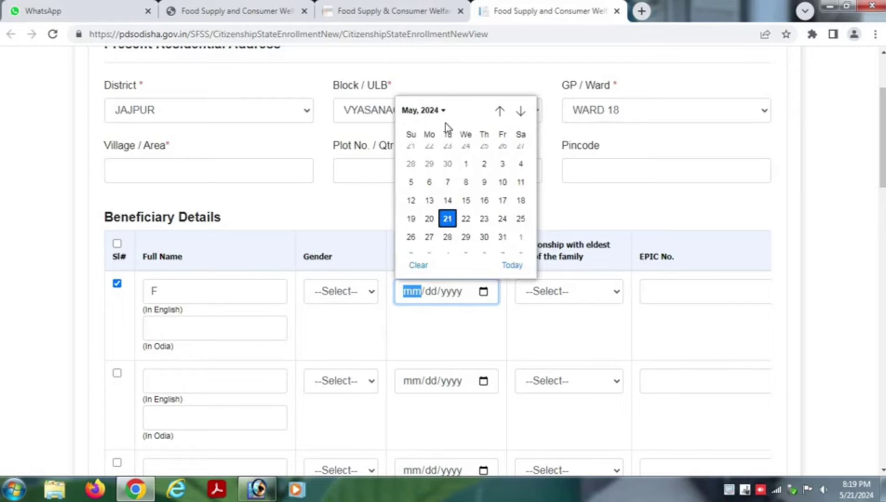
{"action": "left_click", "coordinate": [444, 112]}
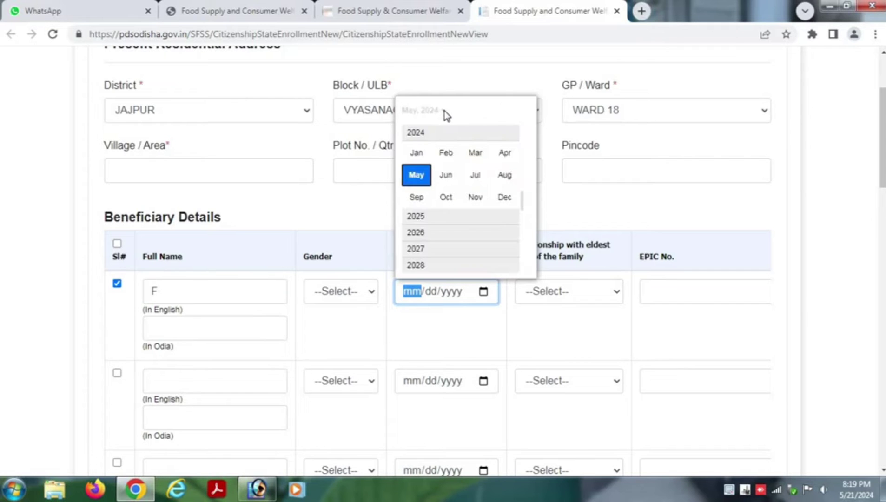
{"action": "left_click", "coordinate": [446, 154]}
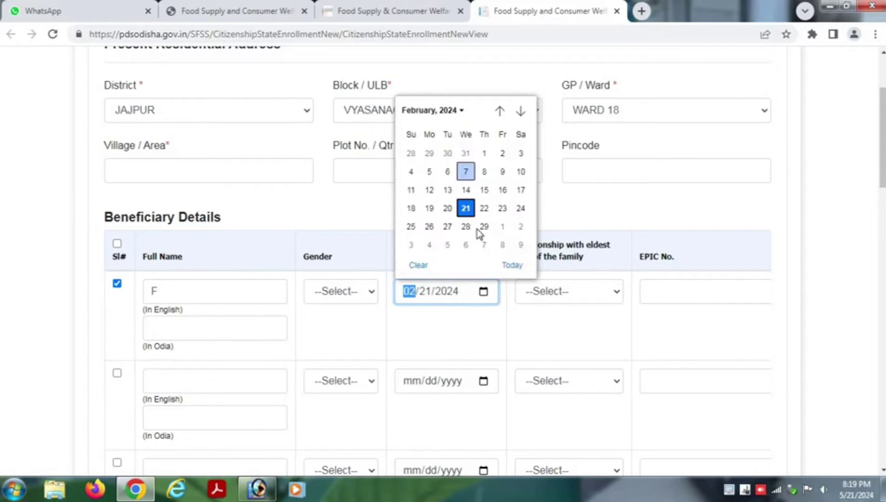
{"action": "left_click", "coordinate": [539, 333]}
Review the first beneficiary's options for relationship with the eldest lady and go to the EPIC number field
{"action": "left_click", "coordinate": [578, 294]}
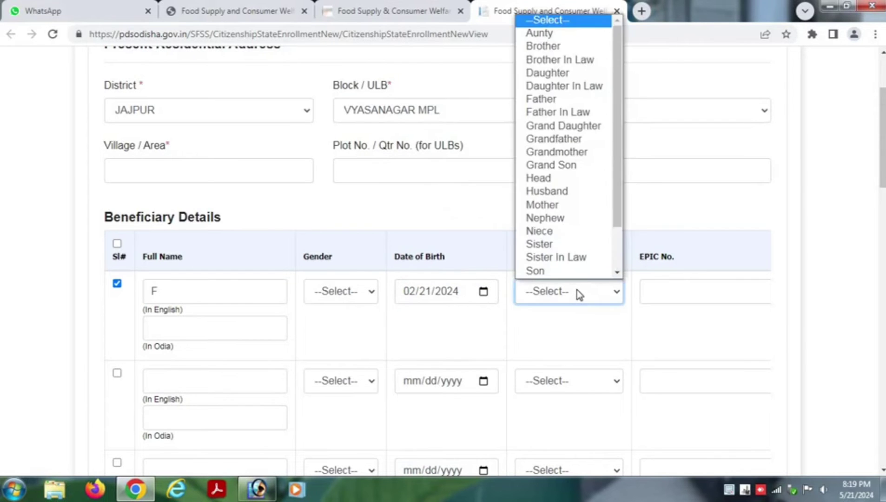
{"action": "scroll", "coordinate": [576, 178], "scroll_direction": "down", "scroll_amount": 2}
{"action": "scroll", "coordinate": [575, 182], "scroll_direction": "up", "scroll_amount": 2}
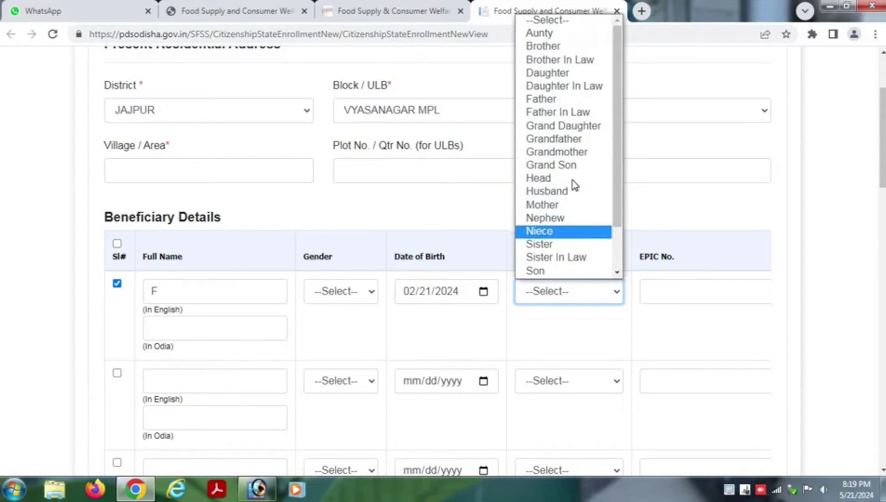
{"action": "left_click", "coordinate": [587, 307]}
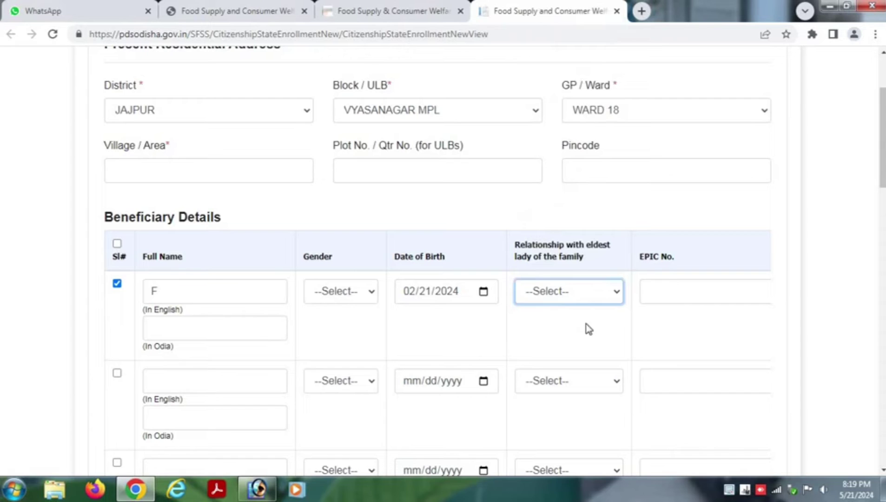
{"action": "left_click", "coordinate": [668, 288]}
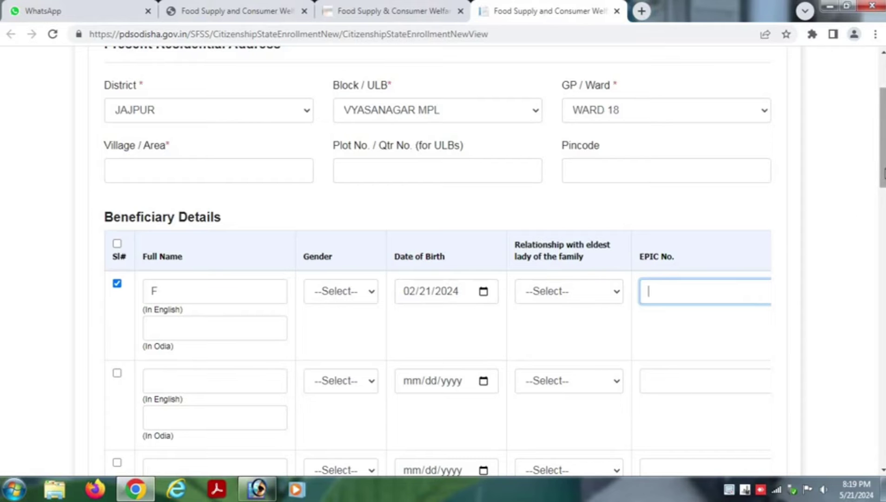
Examine the further beneficiary columns, going through the first row's Aadhar number and Aadhar enrollment fields
{"action": "left_click_drag", "start_coordinate": [883, 173], "coordinate": [883, 395]}
{"action": "left_click_drag", "start_coordinate": [346, 311], "coordinate": [436, 328]}
{"action": "scroll", "coordinate": [681, 279], "scroll_direction": "up", "scroll_amount": 5}
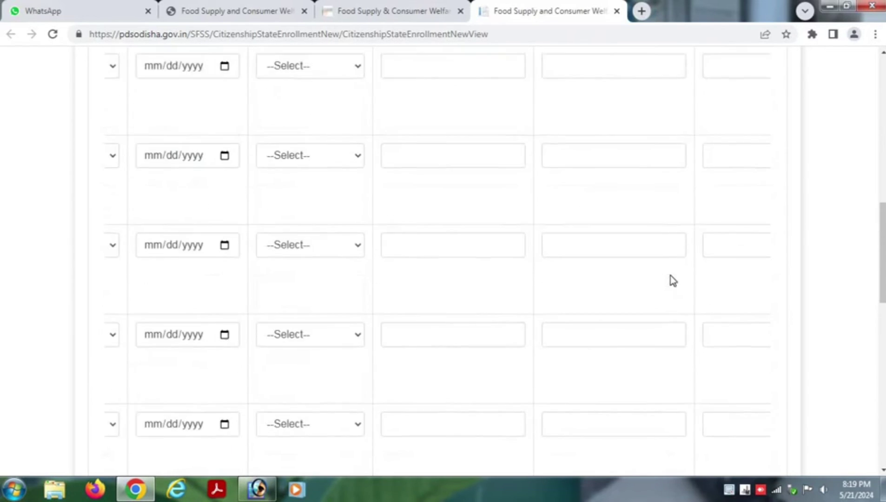
{"action": "scroll", "coordinate": [670, 279], "scroll_direction": "up", "scroll_amount": 10}
{"action": "left_click", "coordinate": [572, 257]}
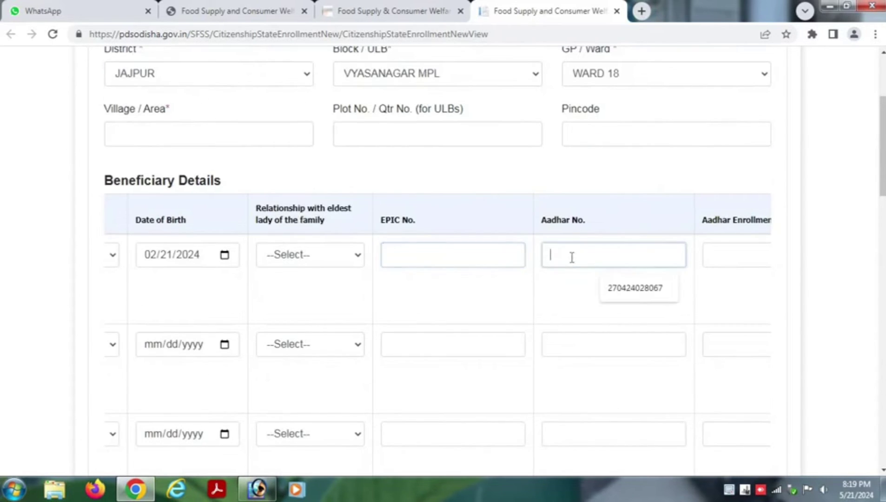
{"action": "left_click", "coordinate": [727, 255]}
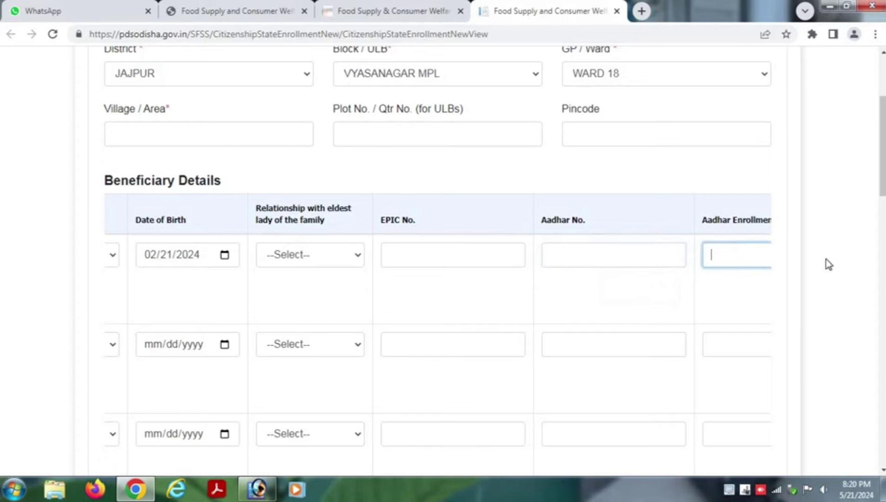
Examine the column following Aadhar enrollment and go to the first beneficiary's English father name field
{"action": "left_click_drag", "start_coordinate": [883, 181], "coordinate": [883, 447]}
{"action": "left_click_drag", "start_coordinate": [427, 214], "coordinate": [523, 215]}
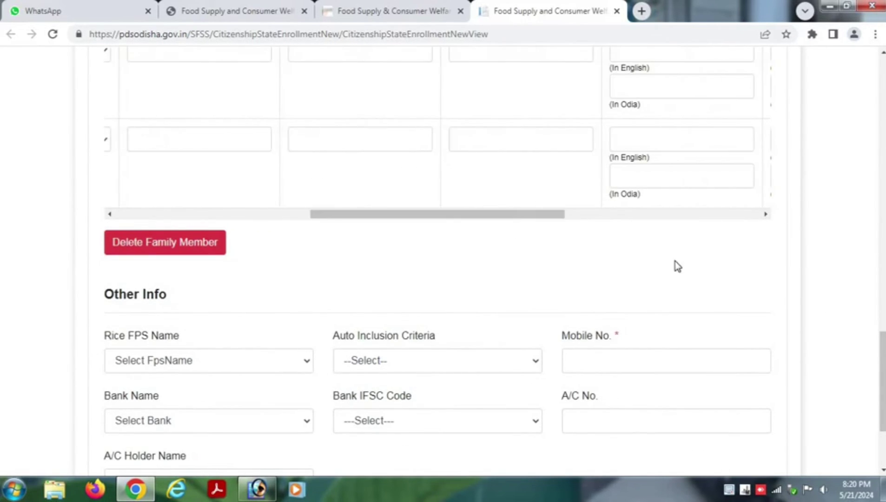
{"action": "scroll", "coordinate": [678, 251], "scroll_direction": "up", "scroll_amount": 15}
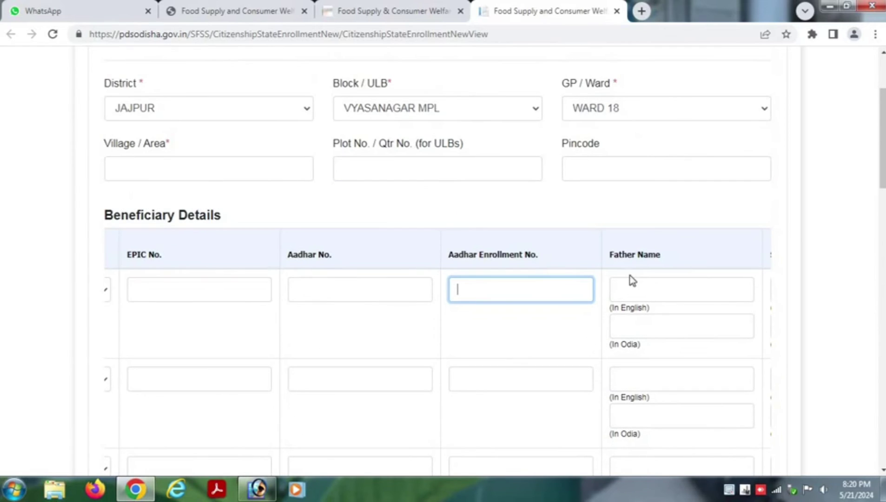
{"action": "left_click", "coordinate": [637, 282]}
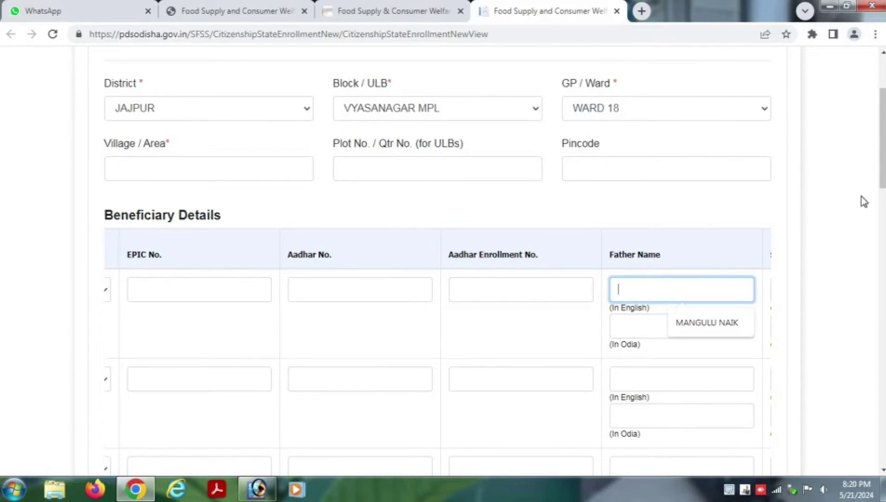
Include the second beneficiary row and go through its English full name, gender and date of birth fields without filling them
{"action": "scroll", "coordinate": [518, 275], "scroll_direction": "down", "scroll_amount": 10}
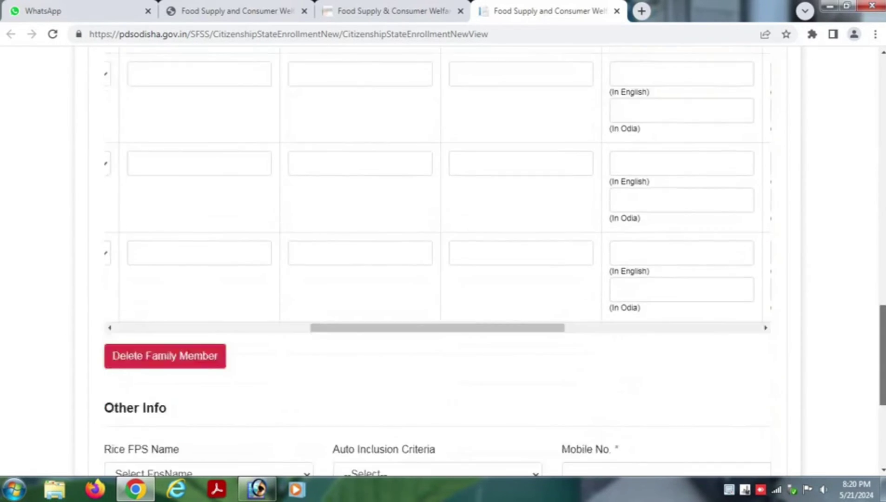
{"action": "left_click_drag", "start_coordinate": [518, 253], "coordinate": [281, 256]}
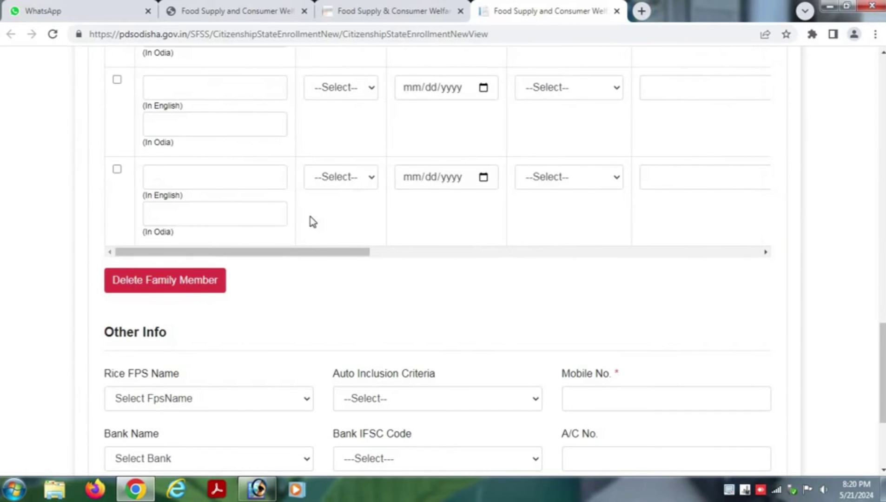
{"action": "scroll", "coordinate": [311, 214], "scroll_direction": "up", "scroll_amount": 6}
{"action": "scroll", "coordinate": [313, 207], "scroll_direction": "up", "scroll_amount": 6}
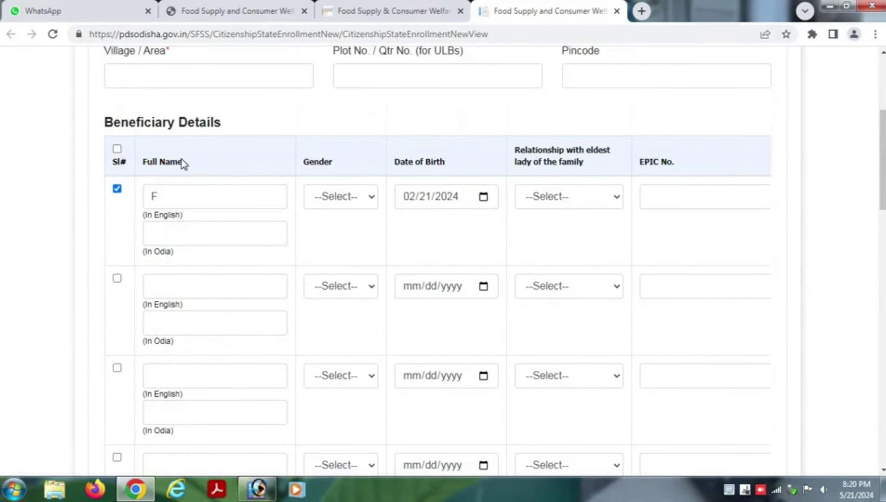
{"action": "left_click", "coordinate": [117, 279]}
{"action": "left_click", "coordinate": [223, 286]}
{"action": "left_click", "coordinate": [364, 289]}
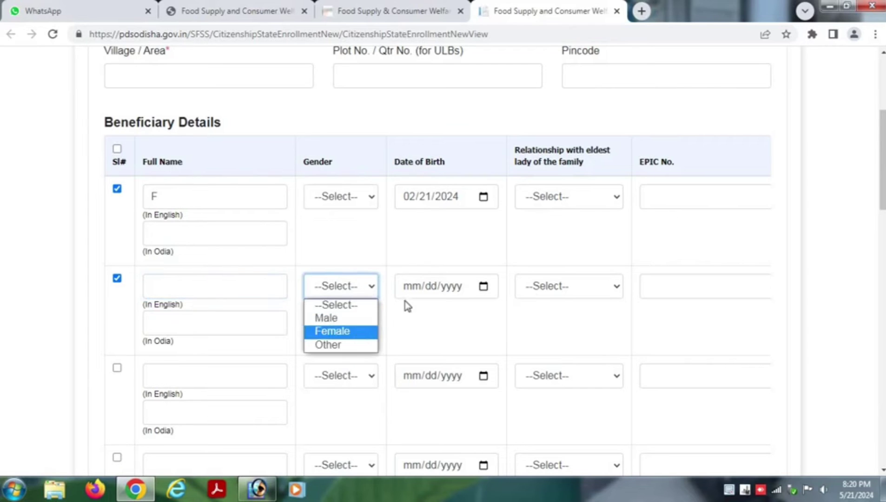
{"action": "left_click", "coordinate": [453, 309]}
{"action": "left_click", "coordinate": [452, 288]}
{"action": "left_click", "coordinate": [541, 333]}
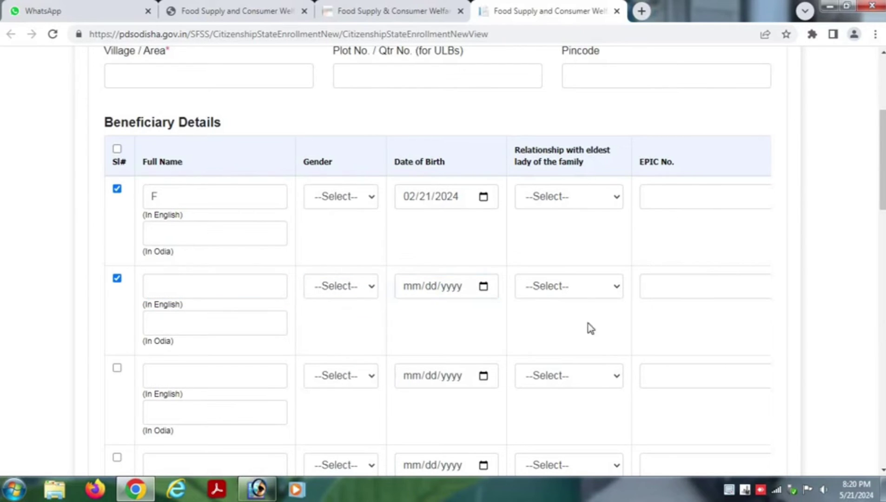
Choose the shop with code 1312P006 as the Rice FPS name under Other Info
{"action": "scroll", "coordinate": [602, 319], "scroll_direction": "down", "scroll_amount": 6}
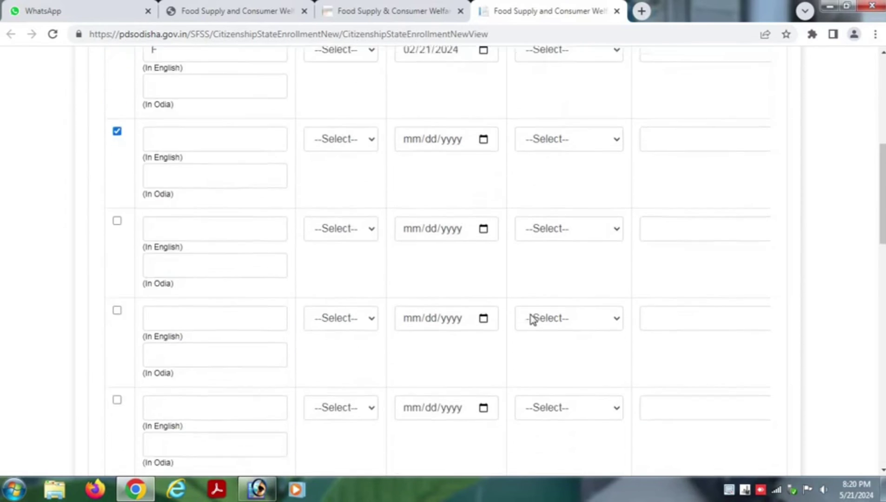
{"action": "scroll", "coordinate": [529, 316], "scroll_direction": "down", "scroll_amount": 3}
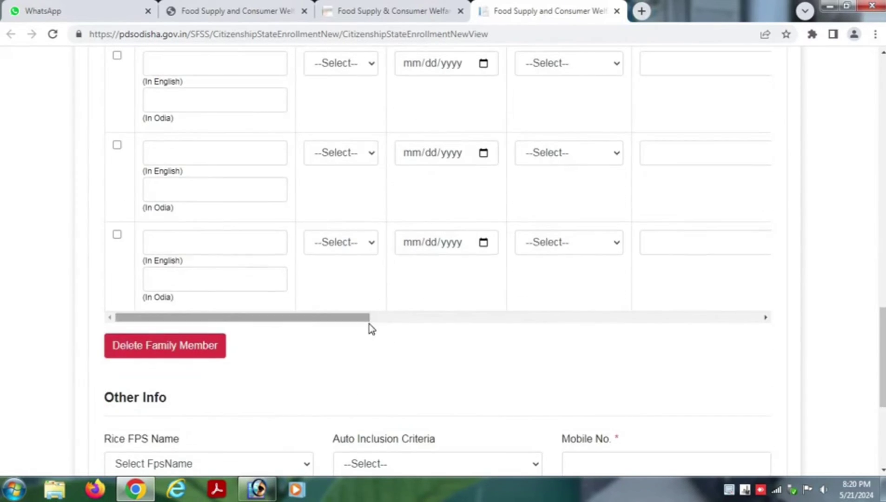
{"action": "scroll", "coordinate": [369, 326], "scroll_direction": "down", "scroll_amount": 1}
{"action": "scroll", "coordinate": [374, 329], "scroll_direction": "down", "scroll_amount": 1}
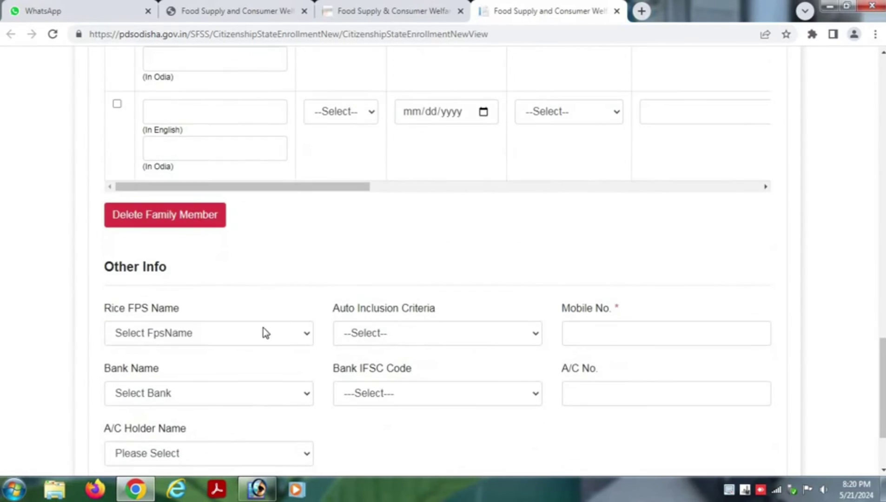
{"action": "left_click", "coordinate": [245, 338]}
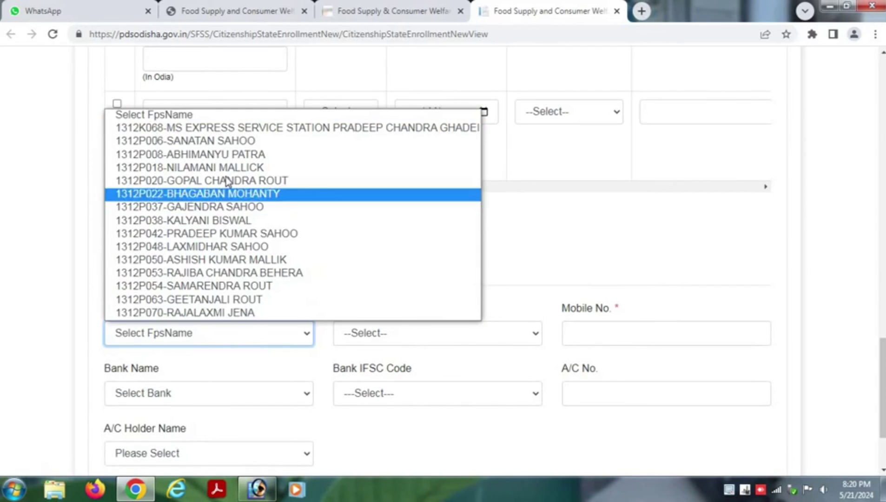
{"action": "left_click", "coordinate": [226, 141]}
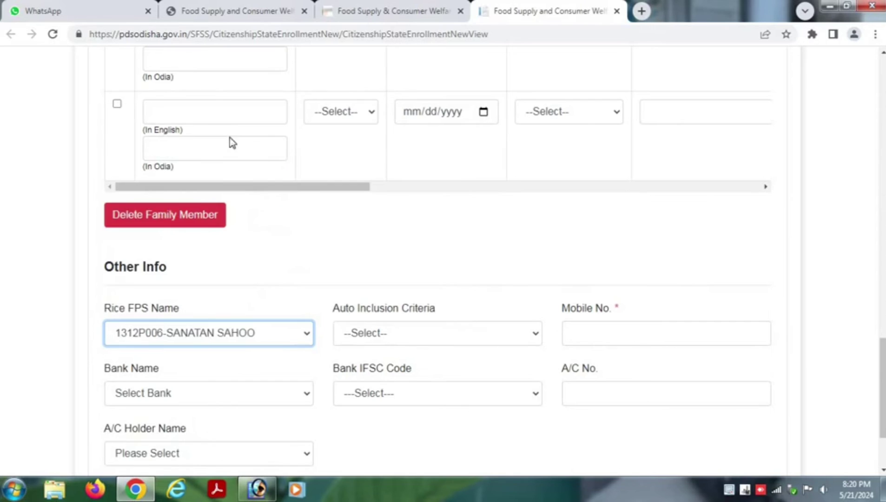
Set the auto inclusion criteria to Dependent on daily wage labour and go to the mobile number field
{"action": "left_click", "coordinate": [420, 334]}
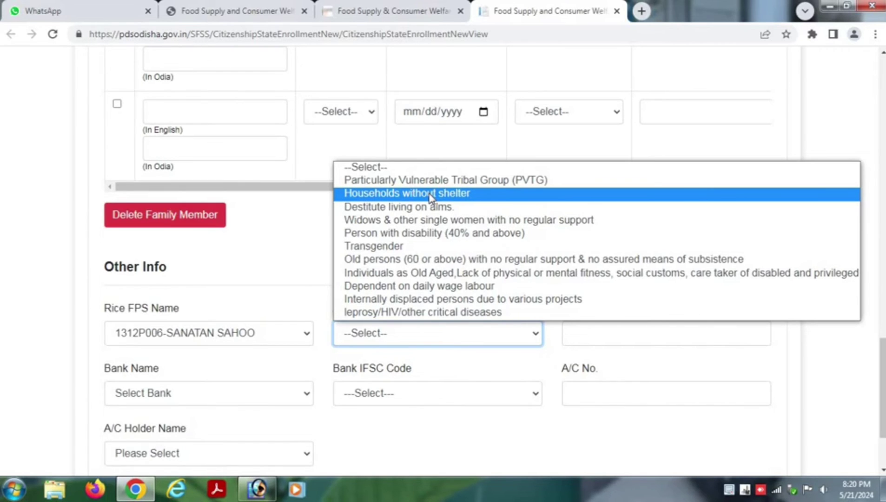
{"action": "left_click", "coordinate": [377, 287]}
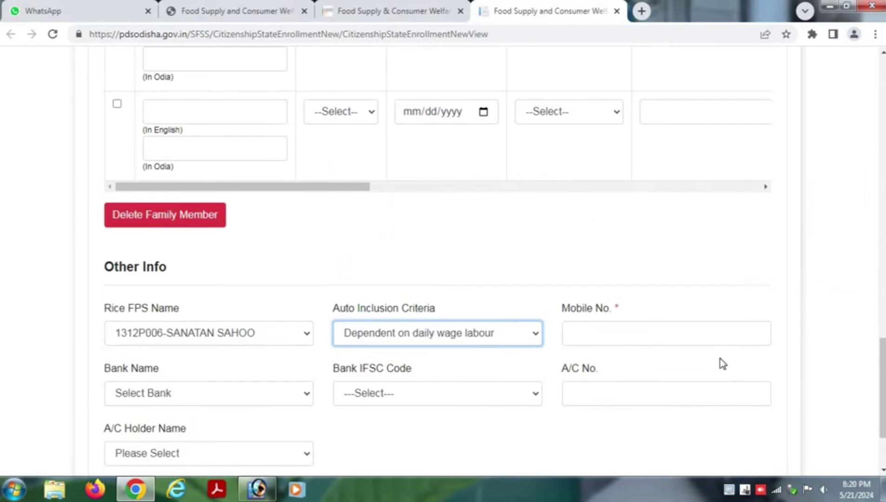
{"action": "left_click", "coordinate": [602, 330]}
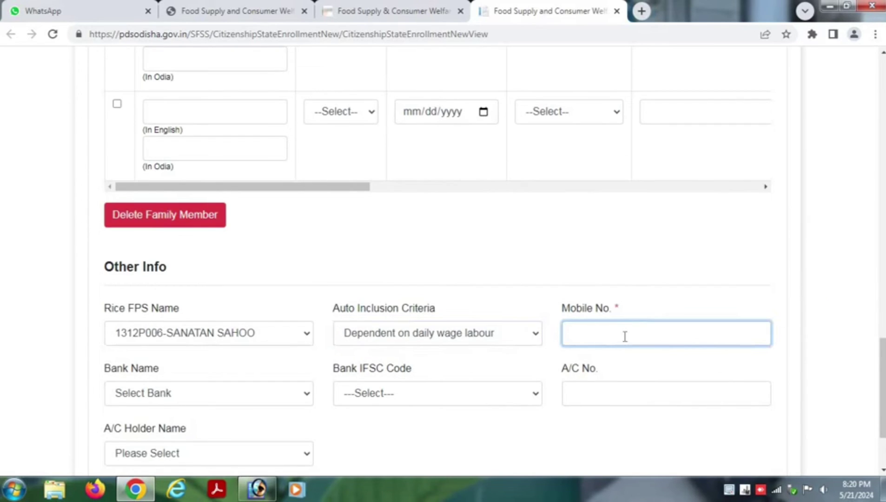
Browse the available bank branches and choose the second ALLHABAD BANK-PURBAKOTE entry as the bank name
{"action": "left_click", "coordinate": [215, 396]}
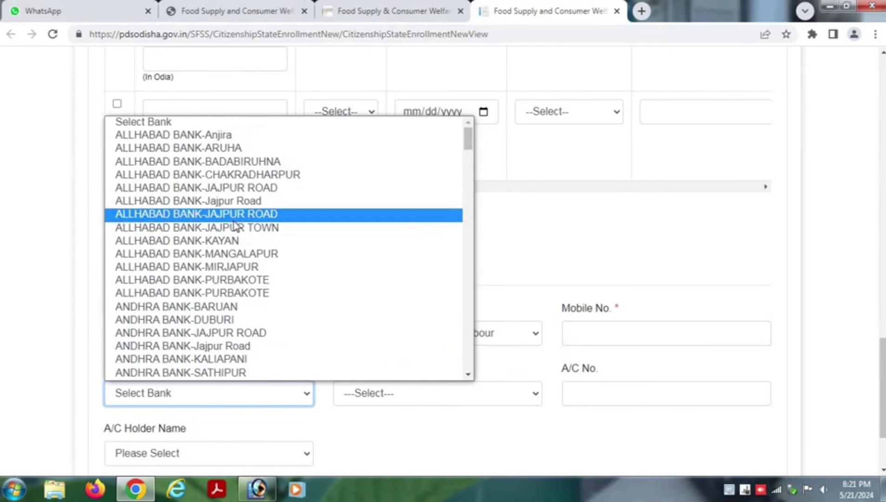
{"action": "scroll", "coordinate": [235, 226], "scroll_direction": "down", "scroll_amount": 10}
{"action": "scroll", "coordinate": [233, 229], "scroll_direction": "up", "scroll_amount": 8}
{"action": "scroll", "coordinate": [234, 229], "scroll_direction": "down", "scroll_amount": 7}
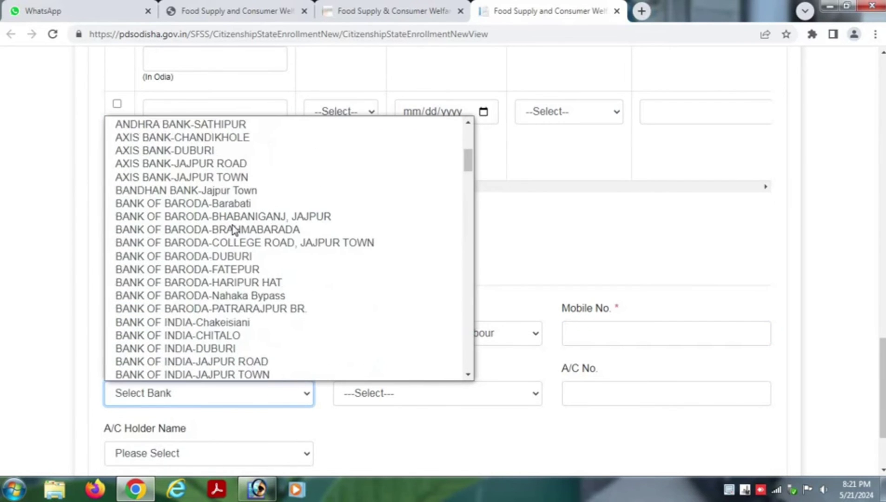
{"action": "left_click", "coordinate": [464, 441]}
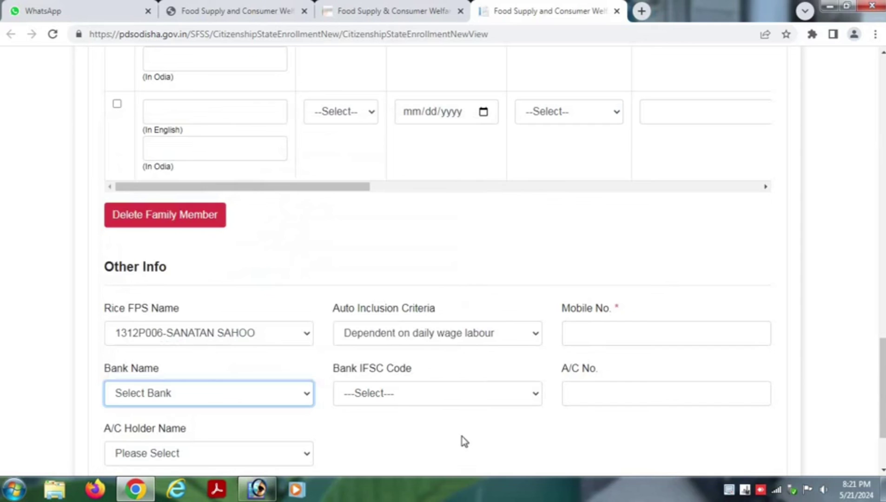
{"action": "left_click", "coordinate": [405, 404]}
{"action": "left_click", "coordinate": [258, 403]}
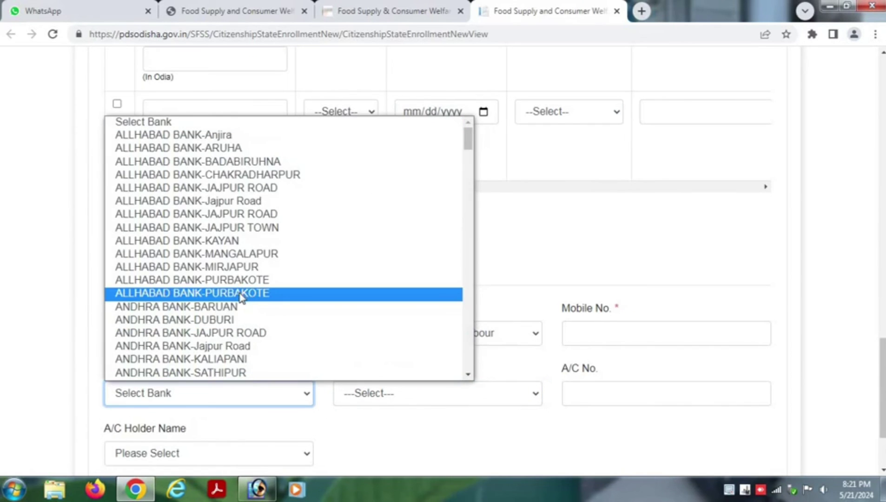
{"action": "left_click", "coordinate": [240, 293]}
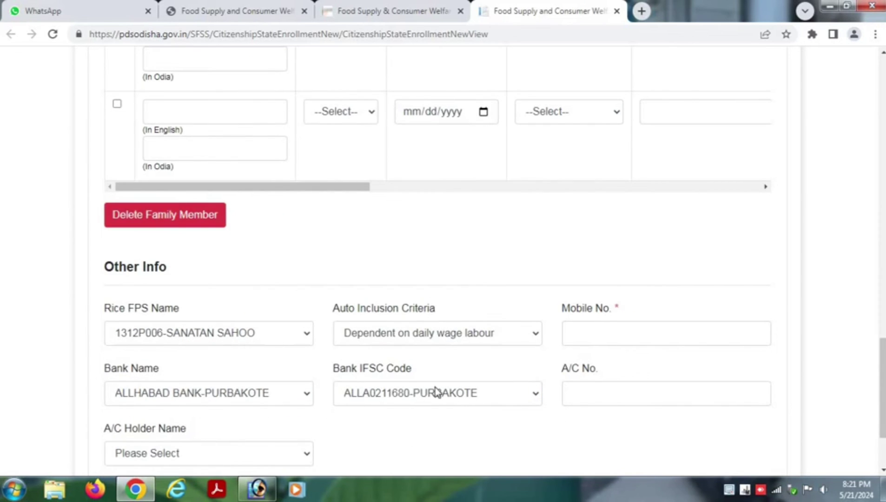
Check the account number field and review the account holder name options without selecting one
{"action": "left_click", "coordinate": [607, 387]}
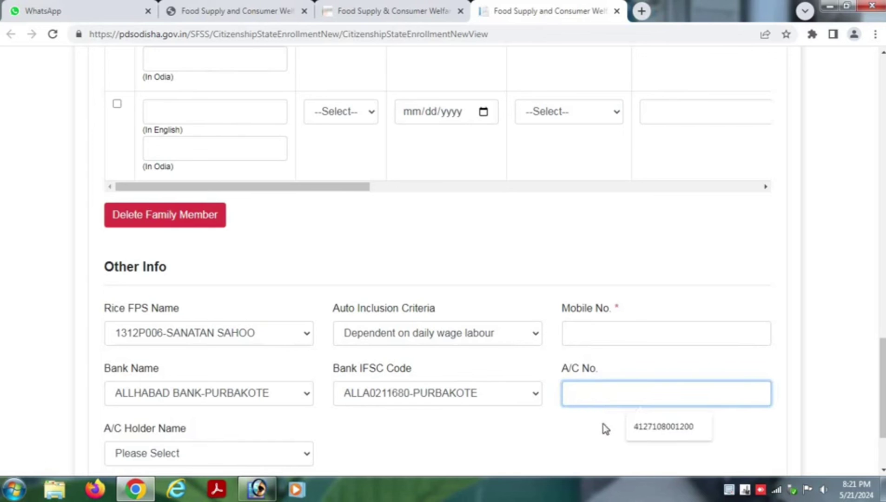
{"action": "left_click", "coordinate": [574, 431]}
{"action": "scroll", "coordinate": [559, 419], "scroll_direction": "down", "scroll_amount": 2}
{"action": "left_click", "coordinate": [192, 345]}
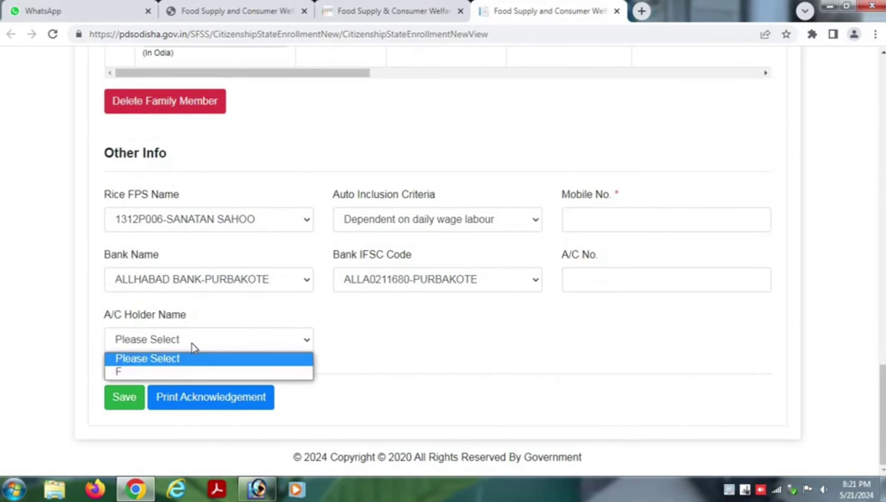
{"action": "left_click", "coordinate": [471, 349]}
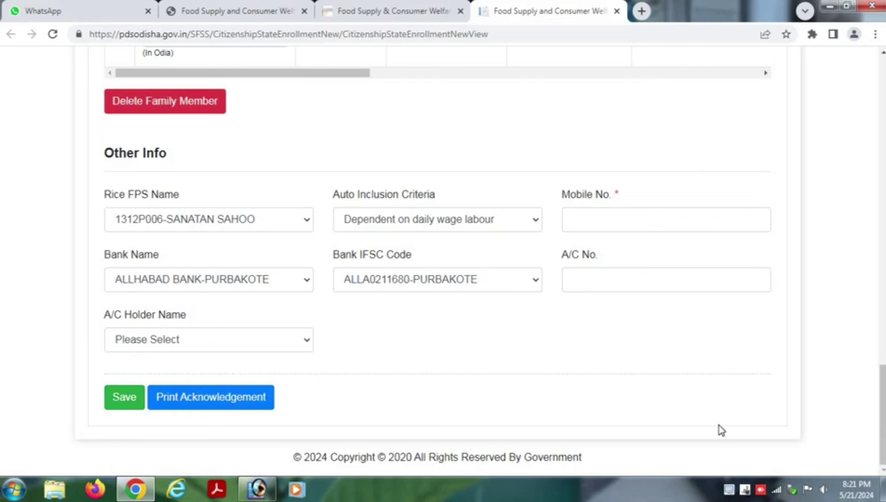
{"action": "left_click", "coordinate": [730, 496]}
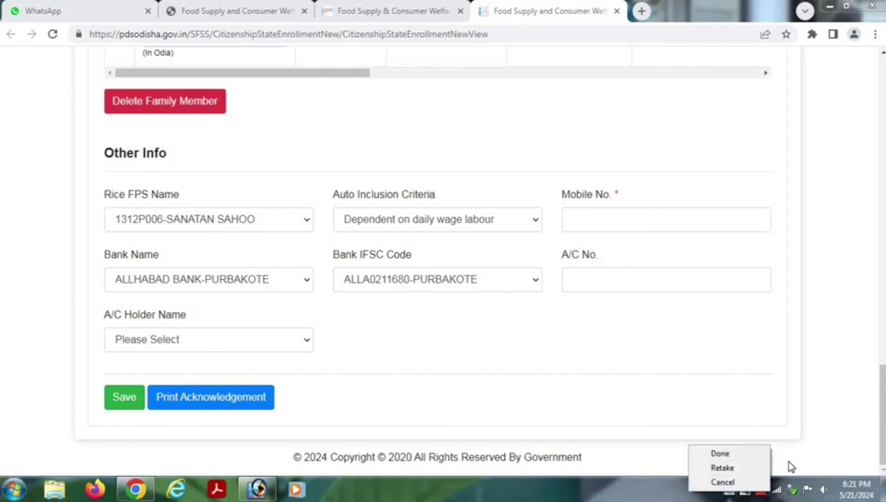
{"action": "left_click", "coordinate": [729, 455]}
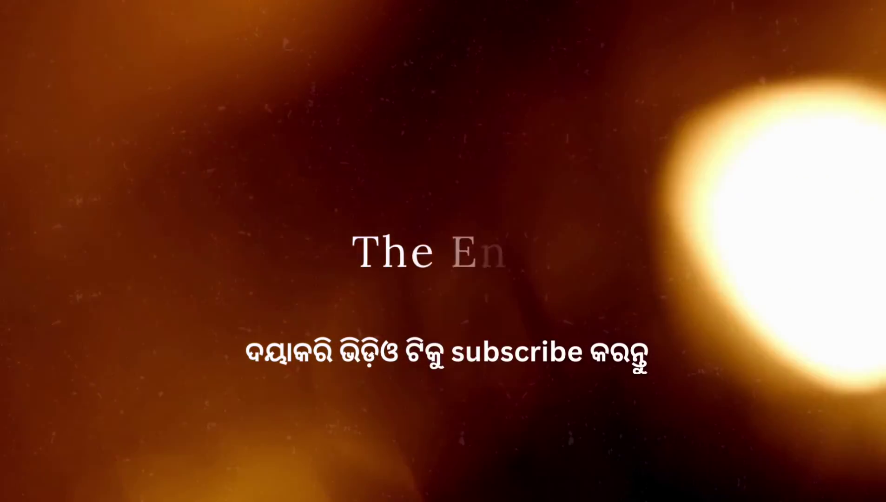